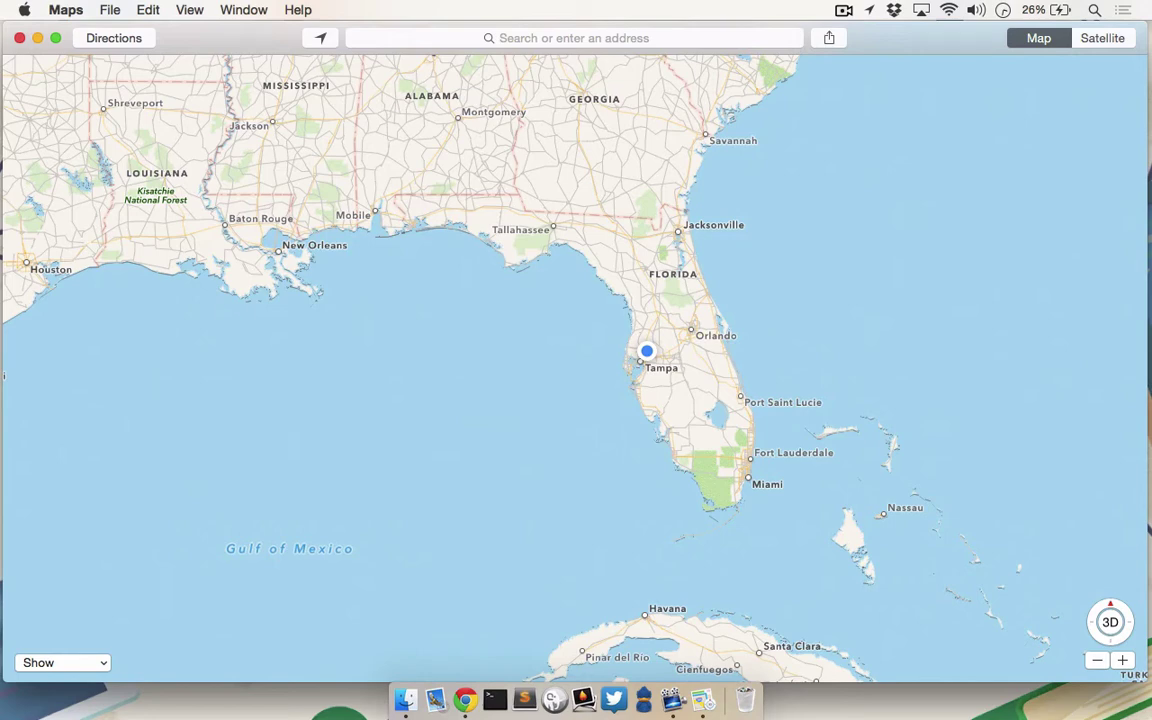
# - Search Apple Maps for 'eiffel tower paris france'
pyautogui.press('super+f')
pyautogui.write('ei')
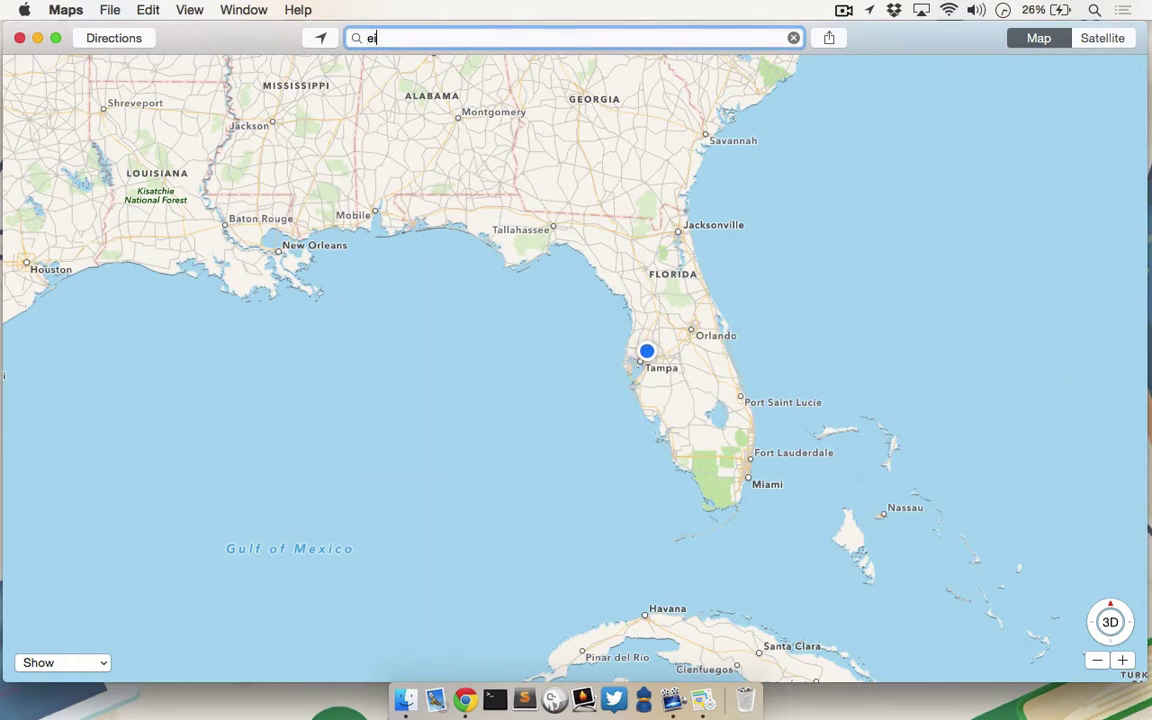
pyautogui.write('ffel tower g')
pyautogui.press('BackSpace')
pyautogui.write('paris fra')
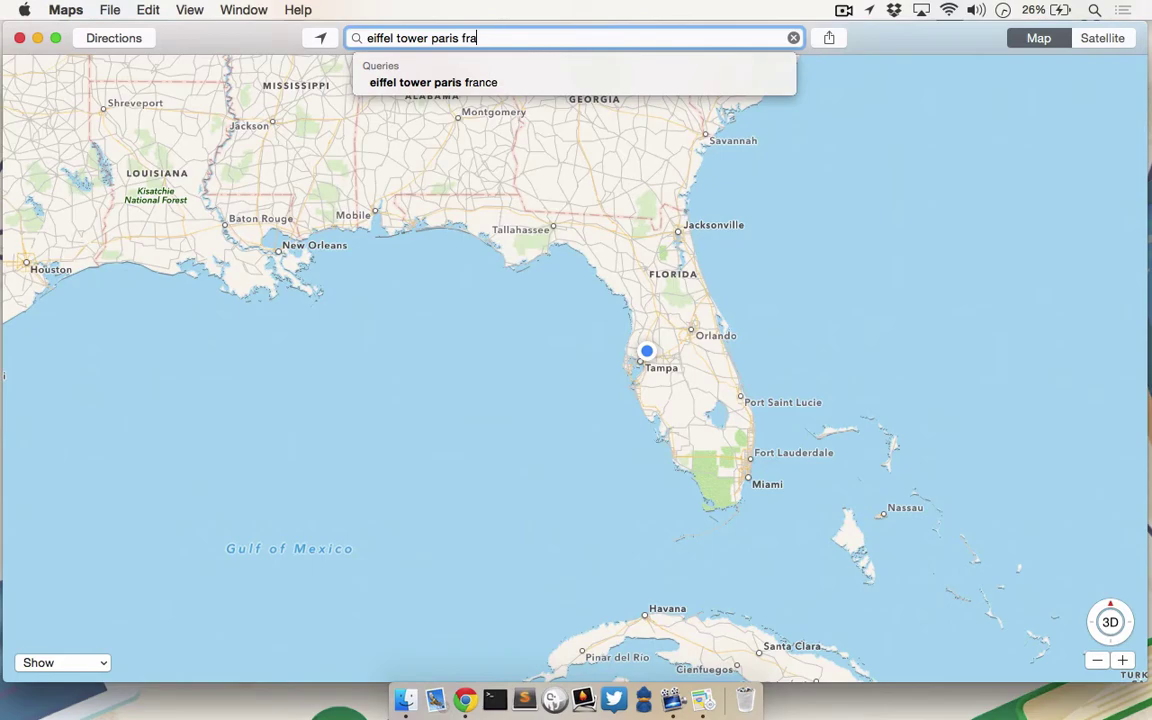
pyautogui.write('nce')
pyautogui.press('Return')
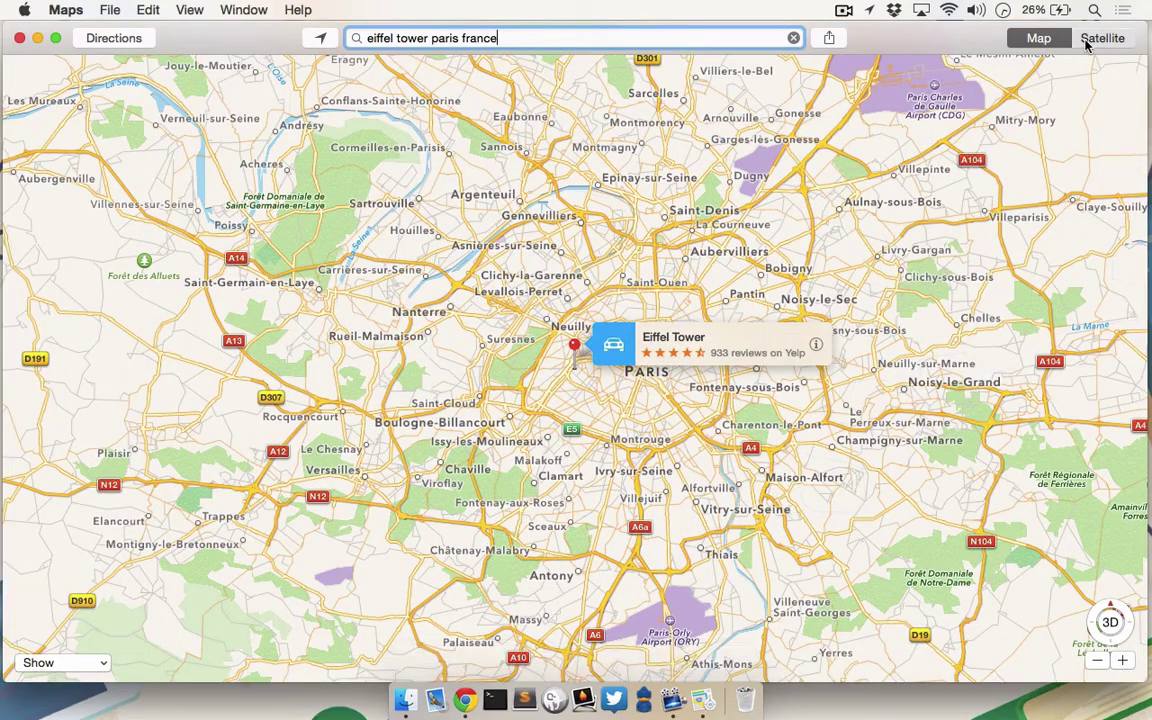
# - Show the Eiffel Tower in 3D satellite view, zoomed in to a close-up
pyautogui.click(1087, 45)
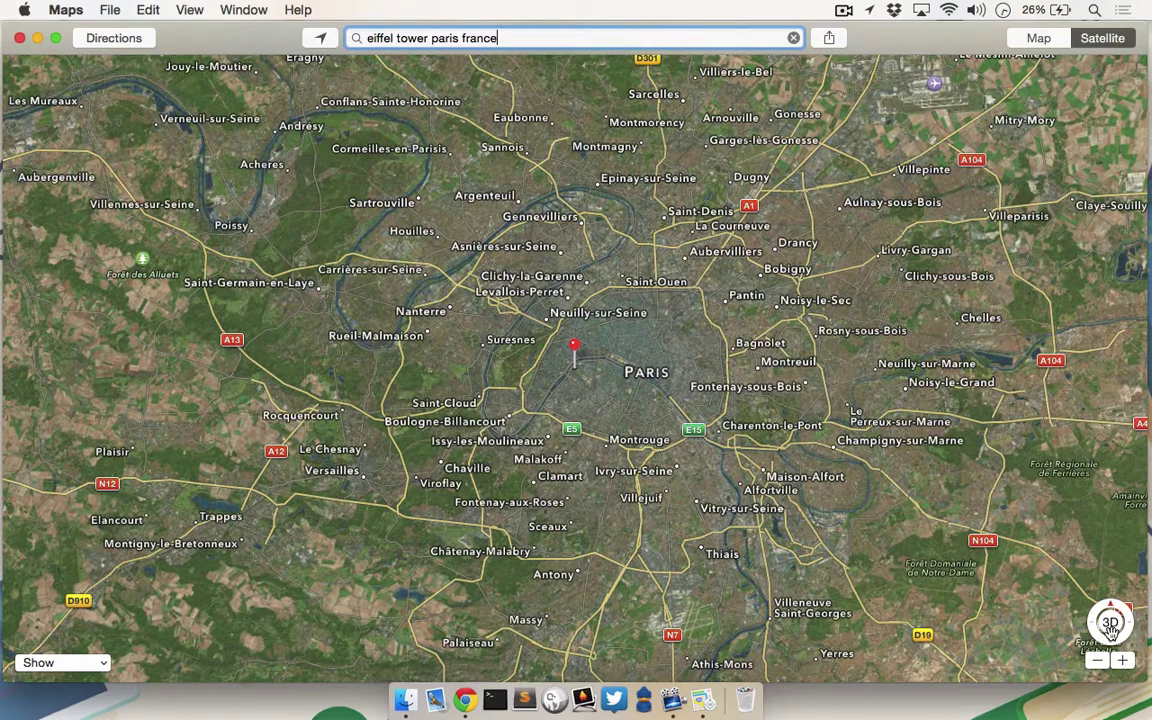
pyautogui.click(1110, 624)
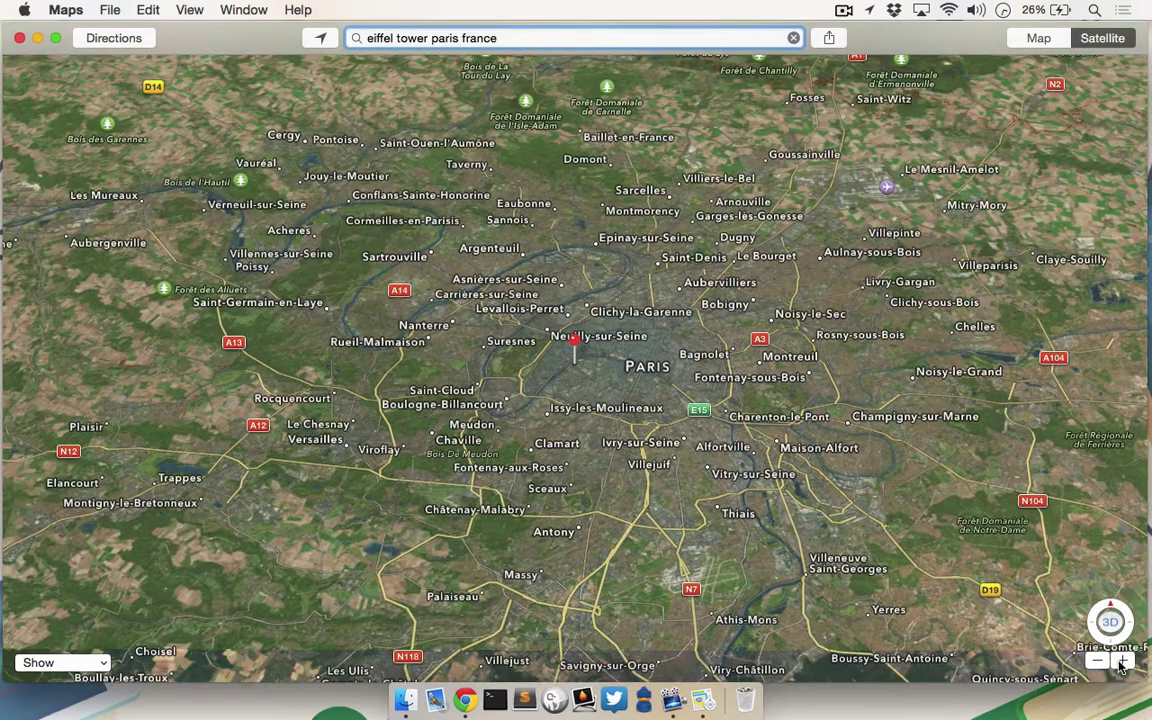
pyautogui.click(1122, 662)
pyautogui.click(1122, 662)
pyautogui.click(1122, 662)
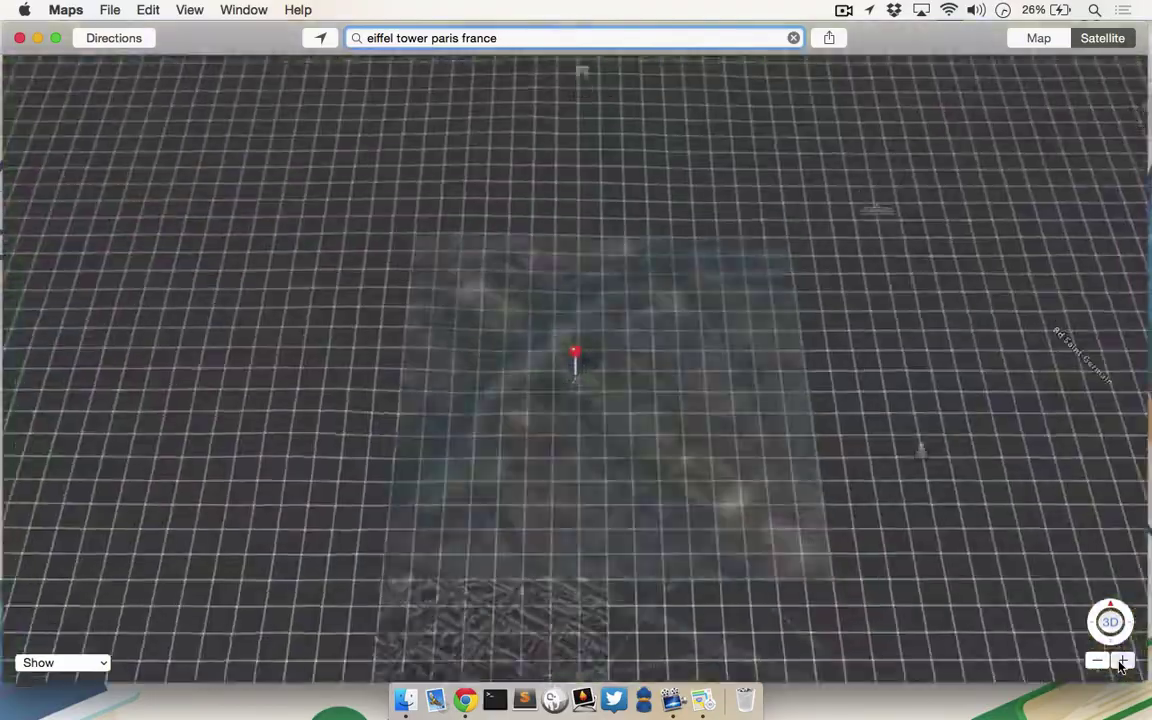
pyautogui.click(1122, 662)
pyautogui.click(1122, 662)
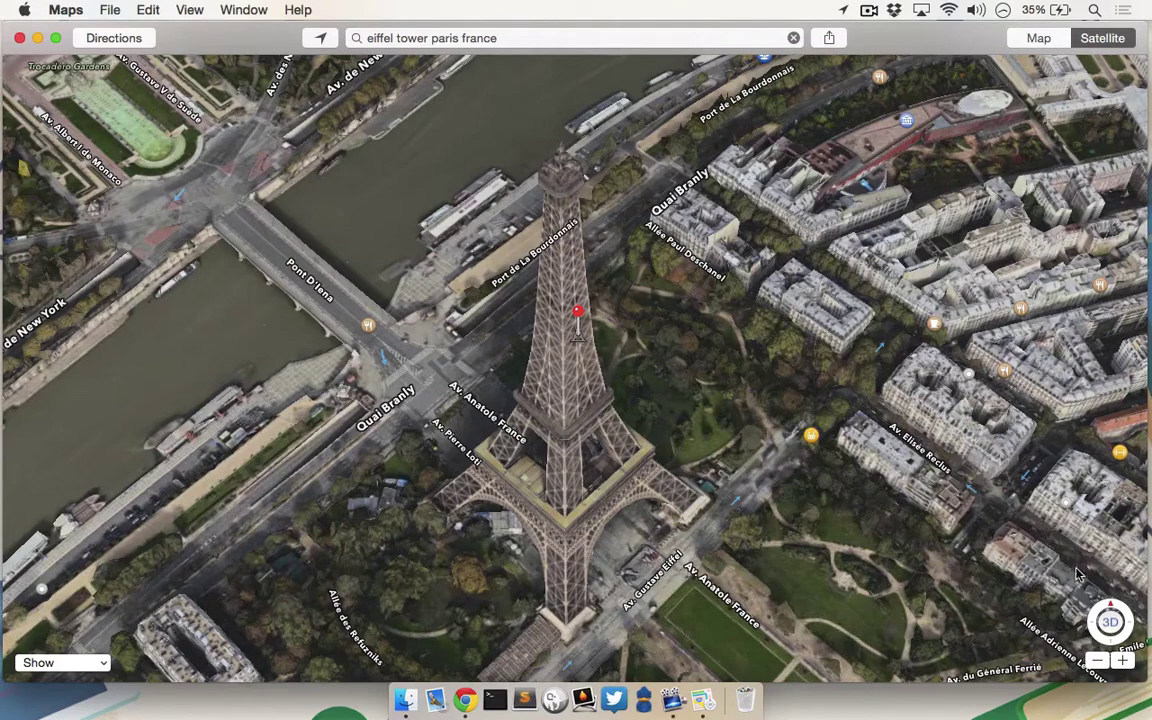
# - Review Le Relais de la Tour's details and start directions with it as the destination
pyautogui.click(1004, 374)
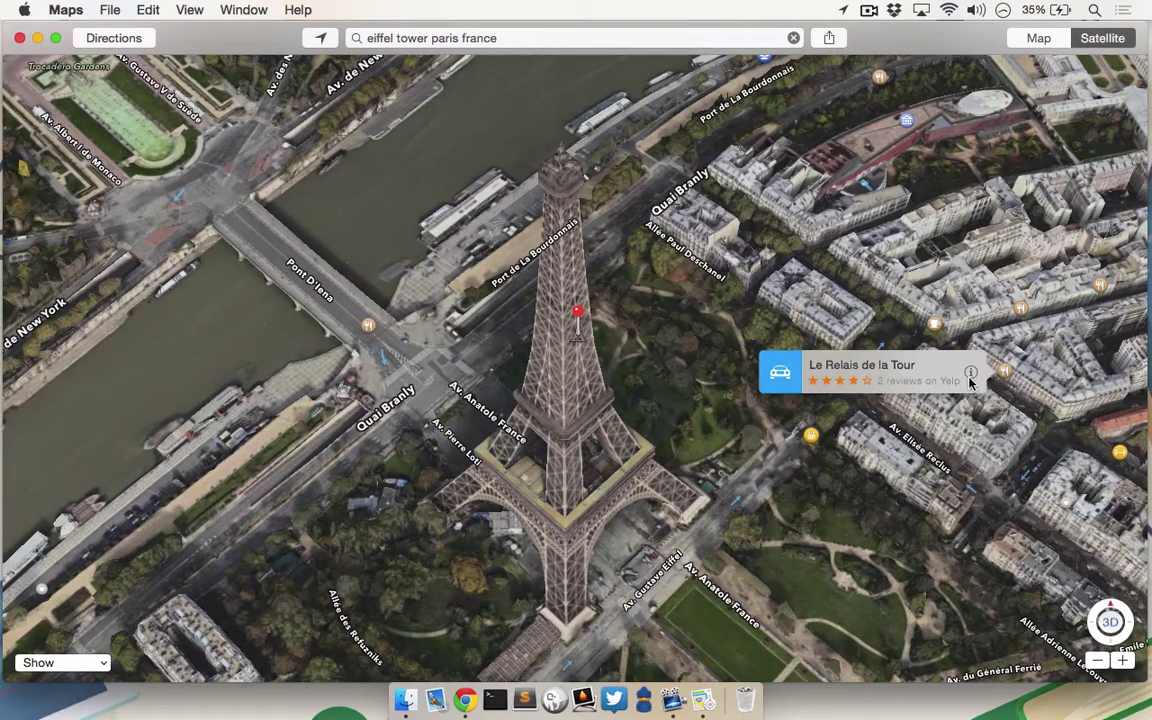
pyautogui.click(970, 373)
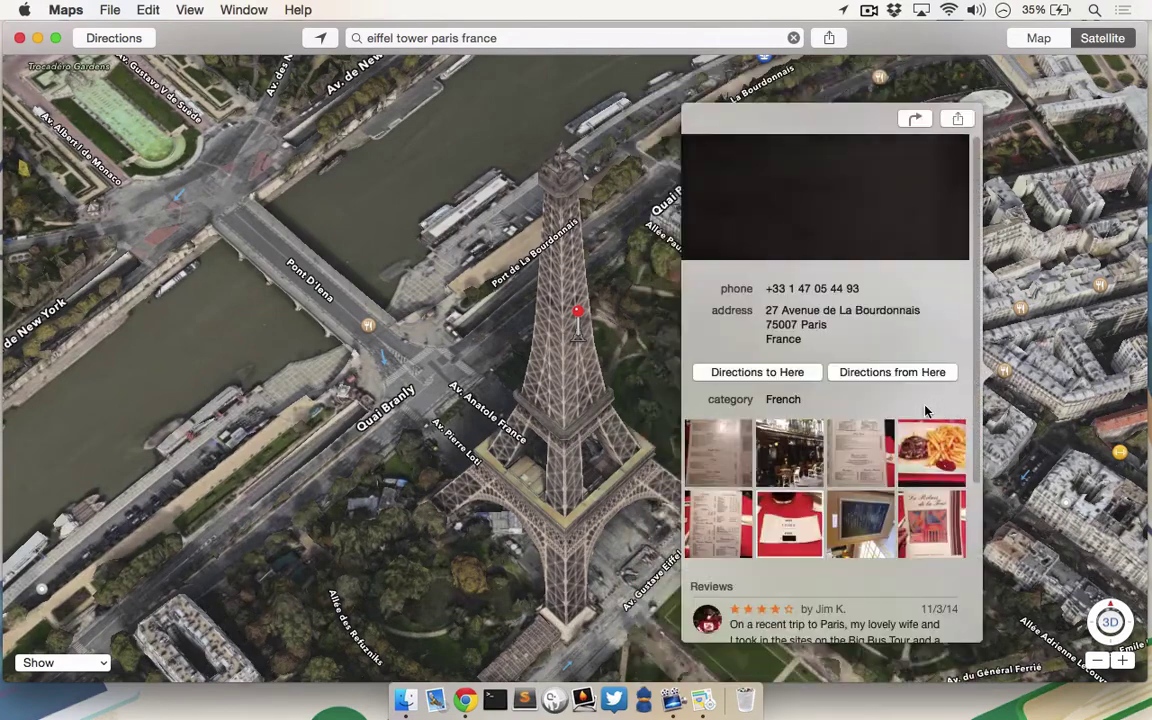
pyautogui.scroll(-3, 928, 412)
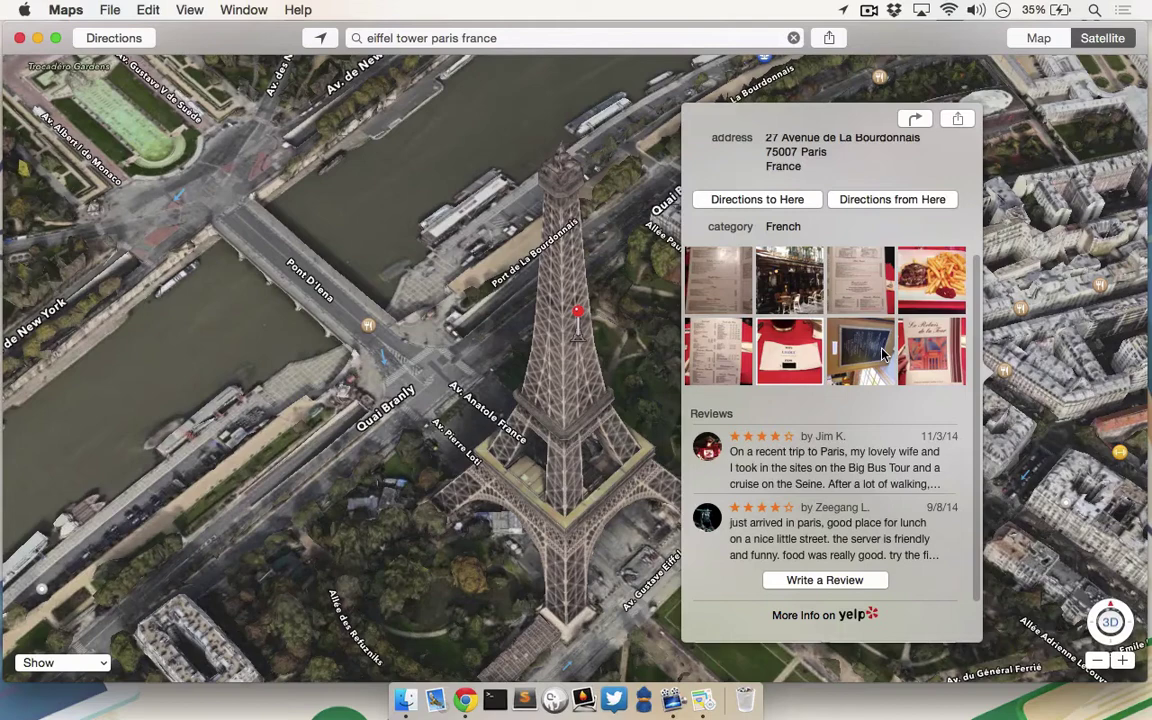
pyautogui.scroll(-2, 900, 400)
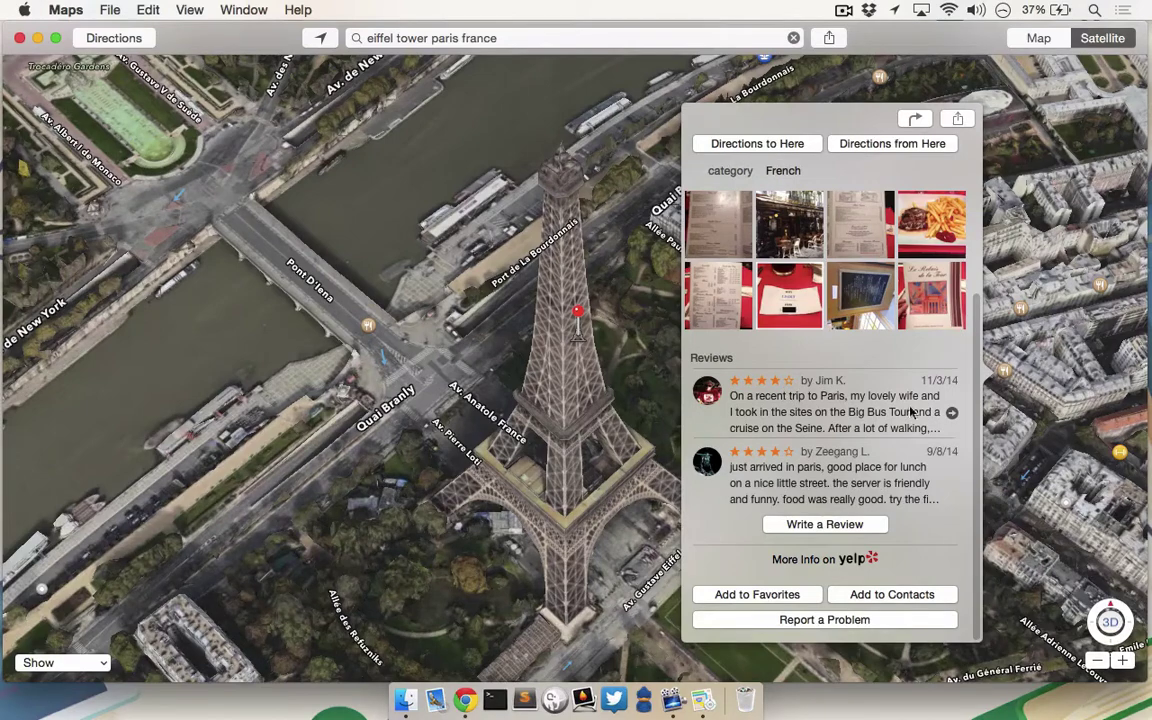
pyautogui.click(136, 42)
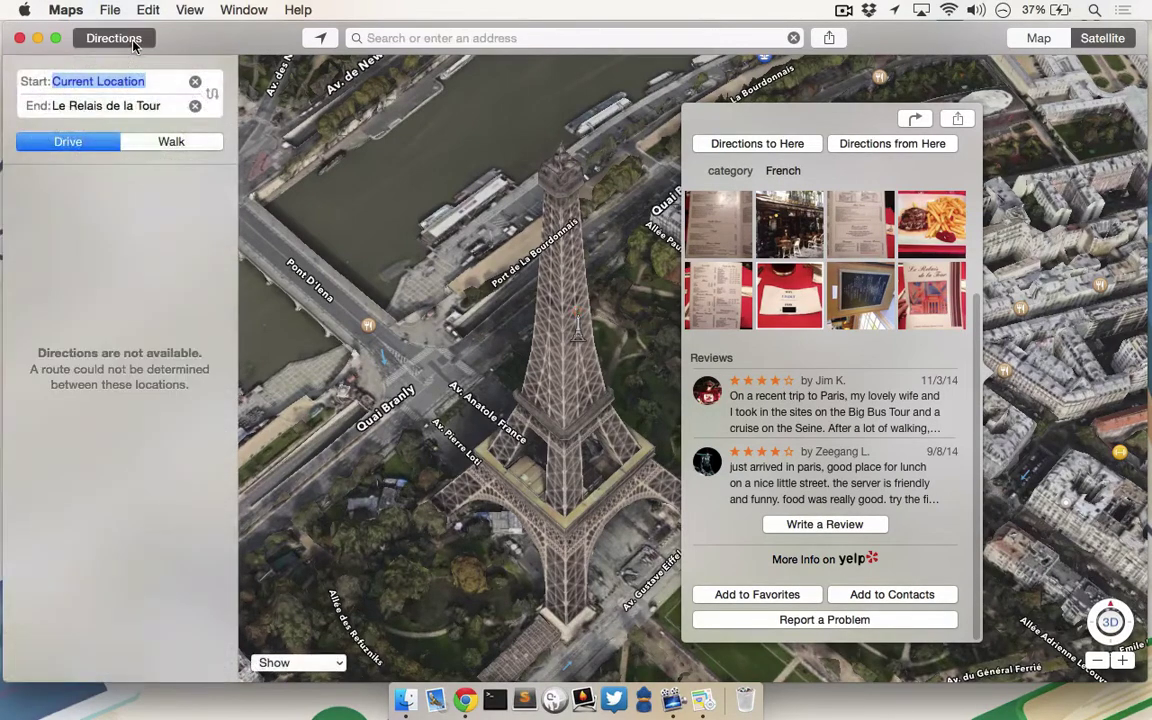
# - Set Hôtel Baltimore as the start, compare the walking route, then return to driving
pyautogui.click(194, 82)
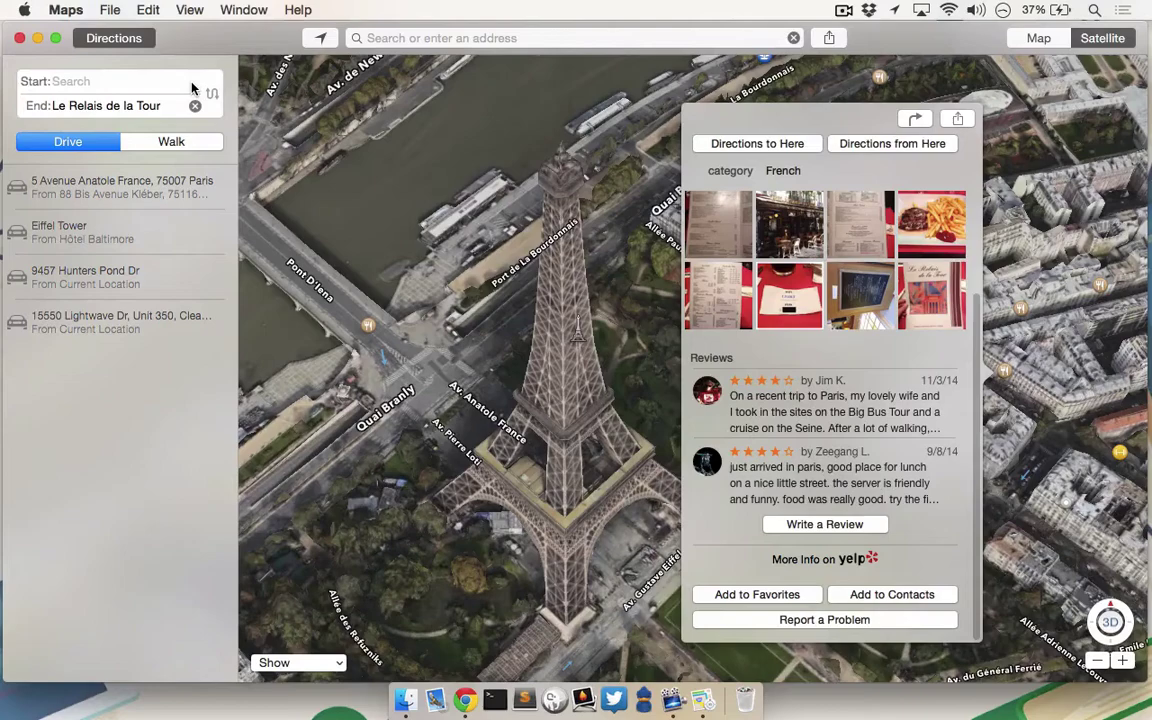
pyautogui.write('hotel bal')
pyautogui.press('Down')
pyautogui.press('Down')
pyautogui.press('Down')
pyautogui.press('Down')
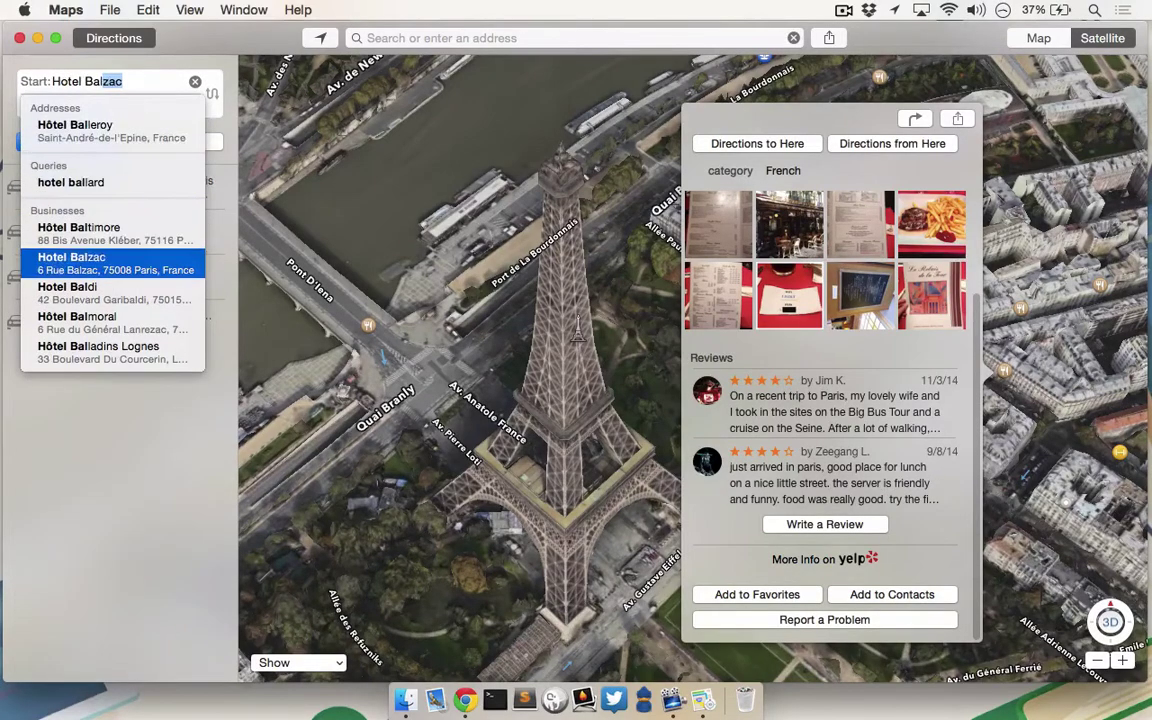
pyautogui.press('Up')
pyautogui.press('Return')
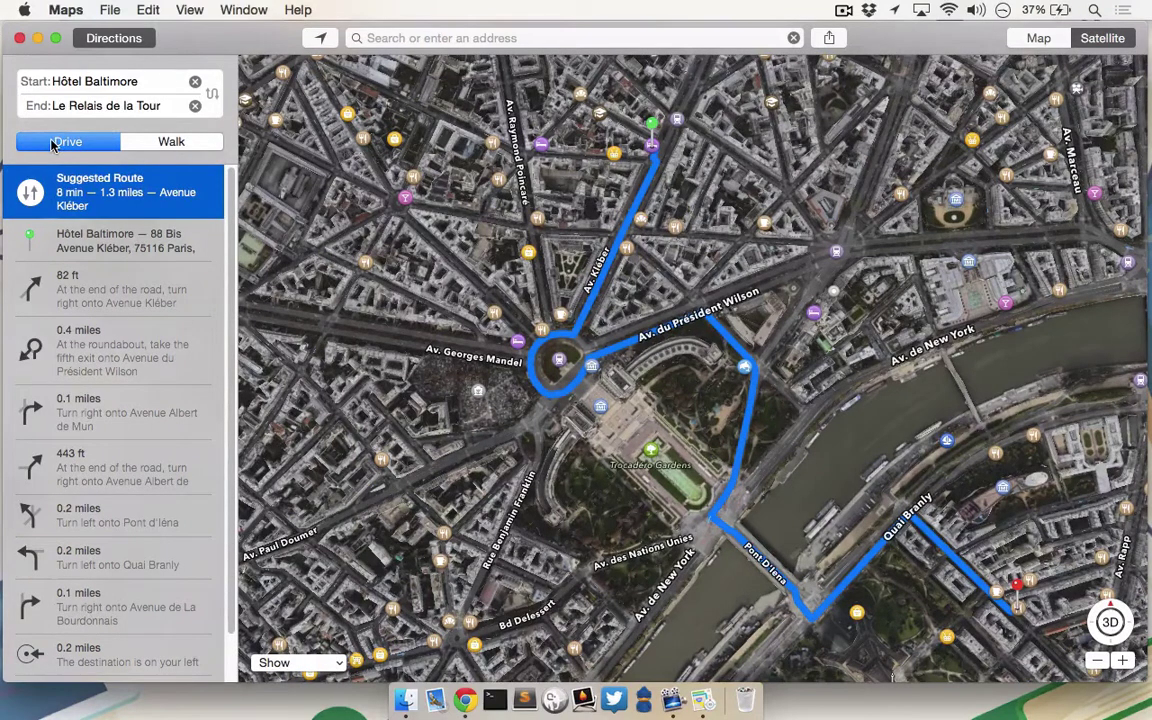
pyautogui.click(143, 144)
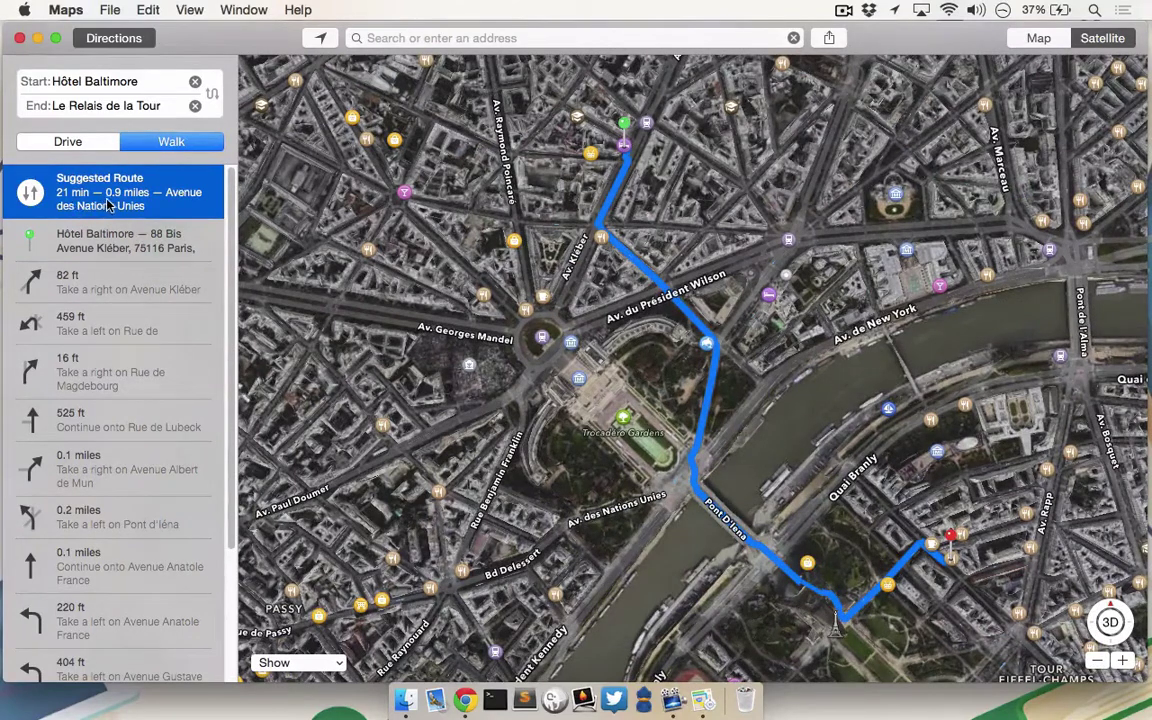
pyautogui.click(87, 141)
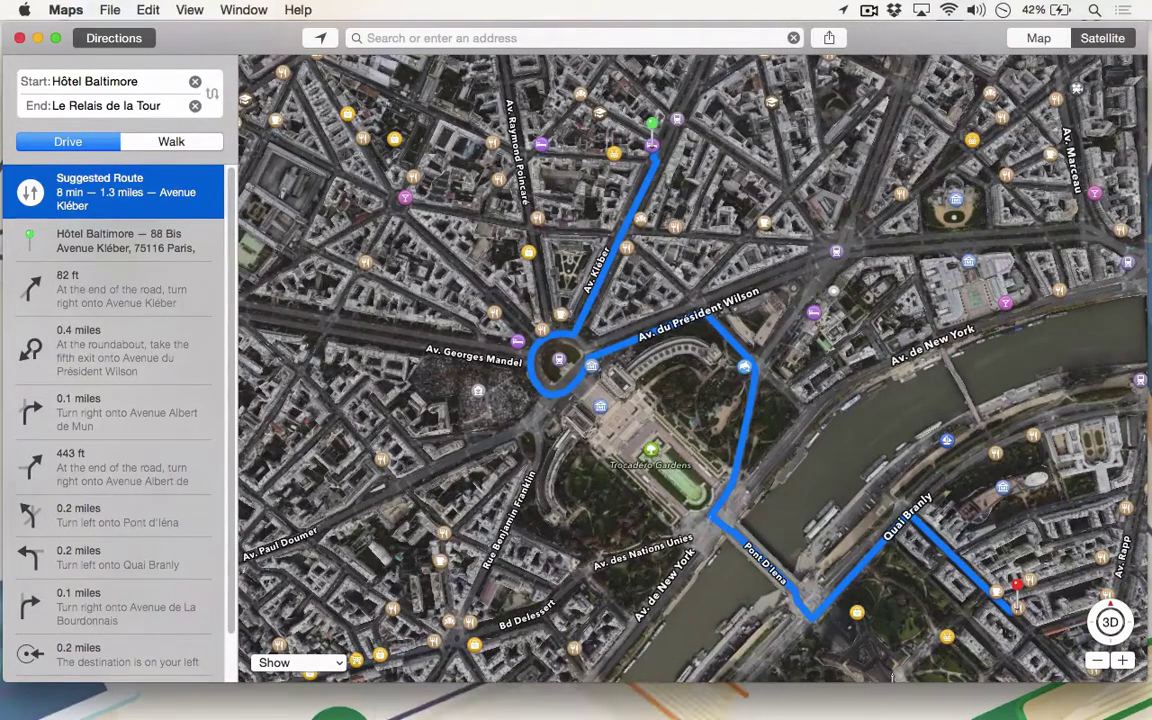
# - Export the route as a PDF named 'maps' to the Desktop
pyautogui.click(115, 11)
pyautogui.click(125, 104)
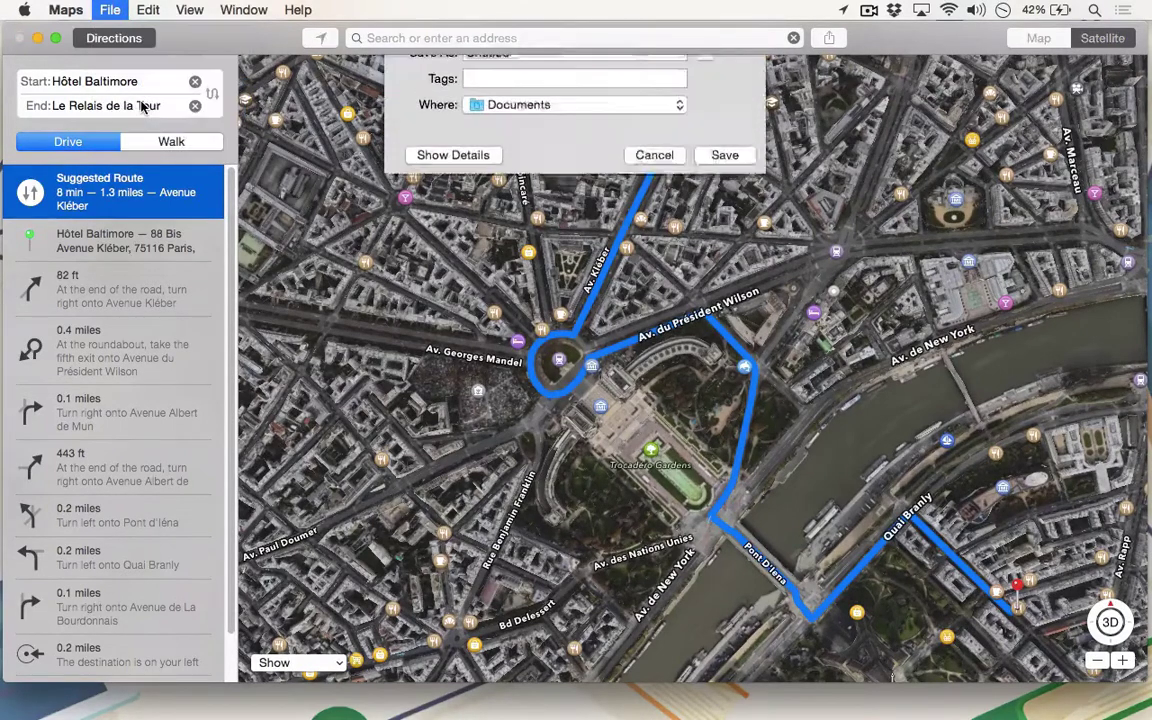
pyautogui.click(480, 140)
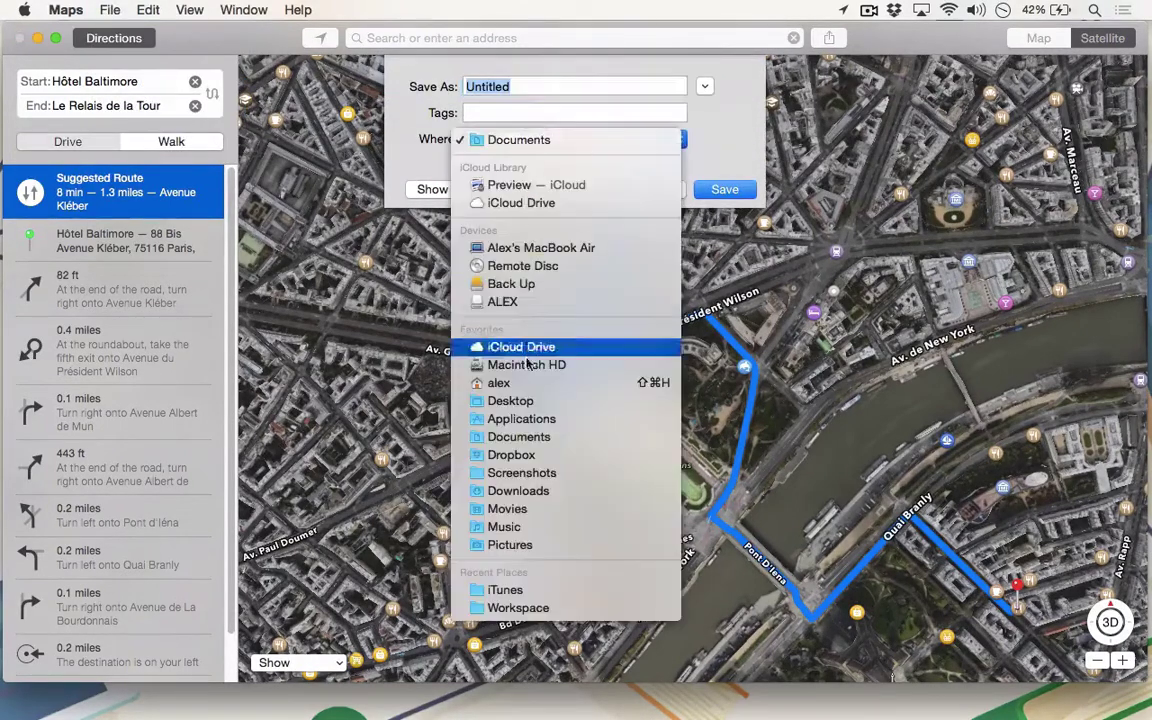
pyautogui.click(533, 402)
pyautogui.write('mpa')
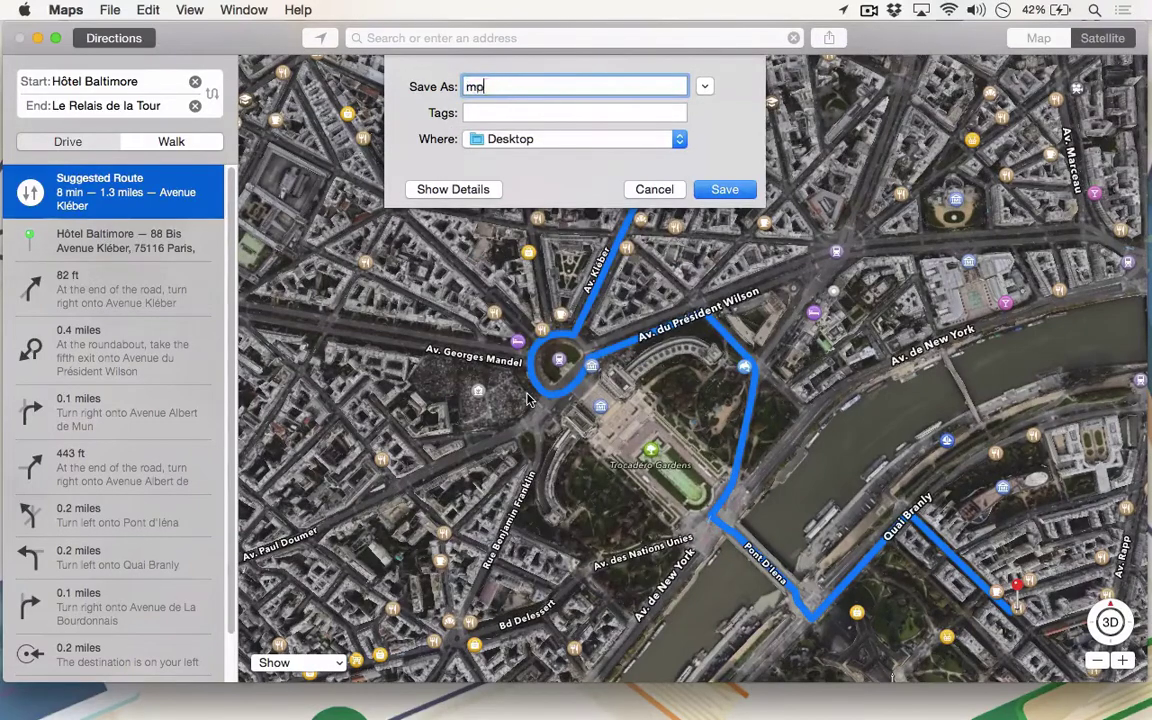
pyautogui.press('BackSpace')
pyautogui.press('BackSpace')
pyautogui.write('aps')
pyautogui.press('Return')
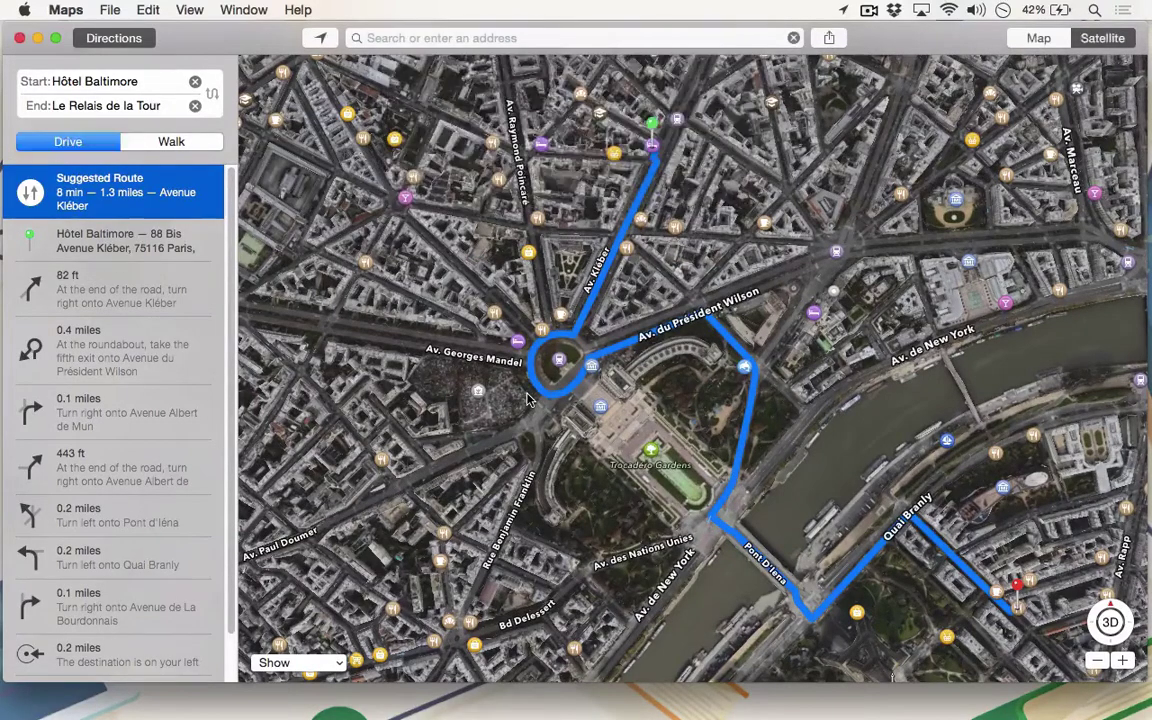
# - Open the Desktop folder through Spotlight
pyautogui.press('super+space')
pyautogui.write('desktop')
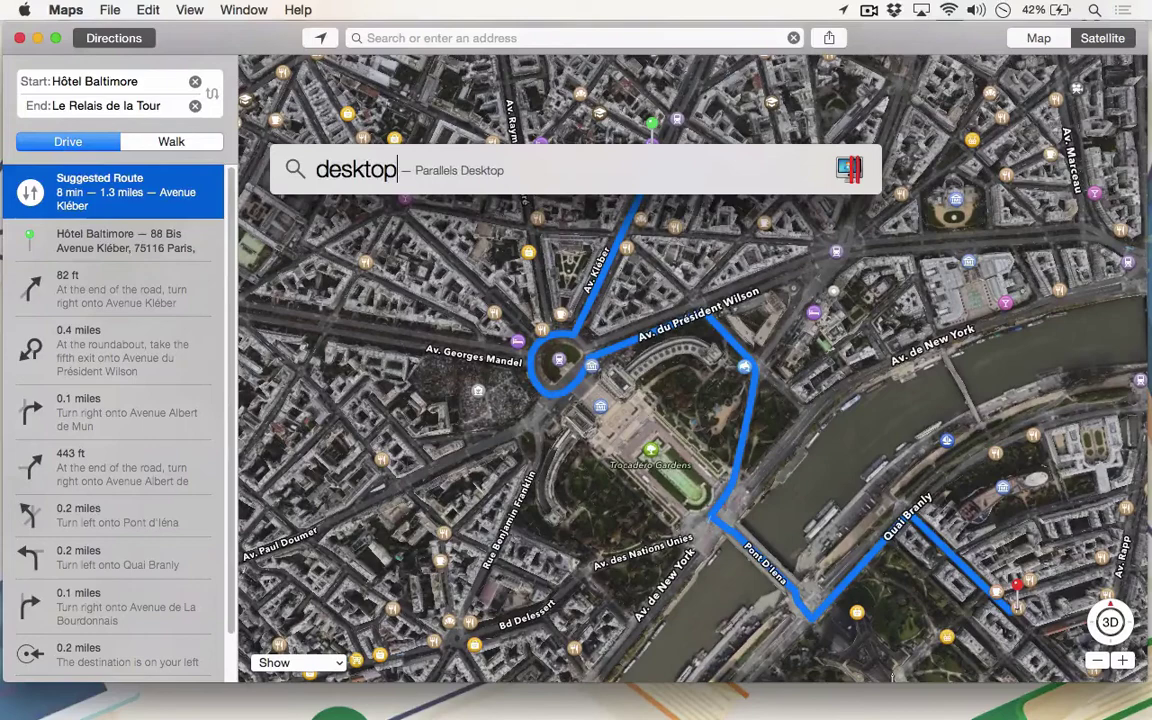
pyautogui.press('Down')
pyautogui.press('Down')
pyautogui.press('Down')
pyautogui.press('Up')
pyautogui.press('Return')
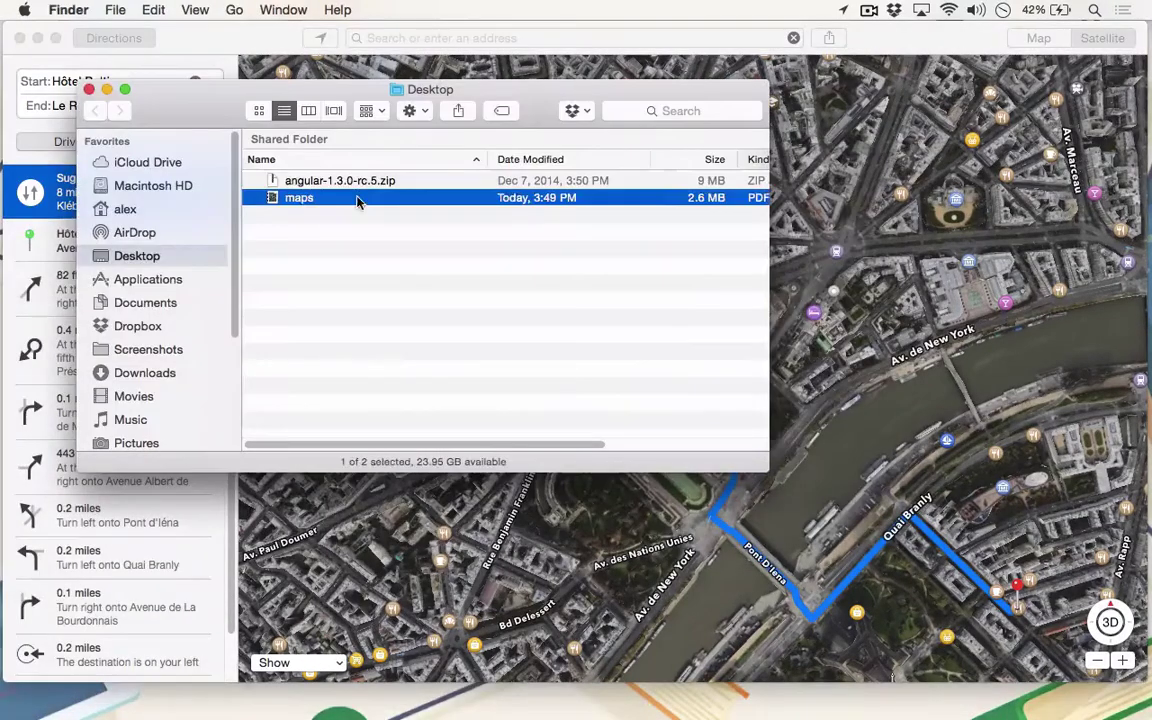
# - Review both pages of maps.pdf in Preview, then close Preview and the Desktop window
pyautogui.doubleClick(358, 200)
pyautogui.scroll(-10, 370, 280)
pyautogui.scroll(-15, 370, 280)
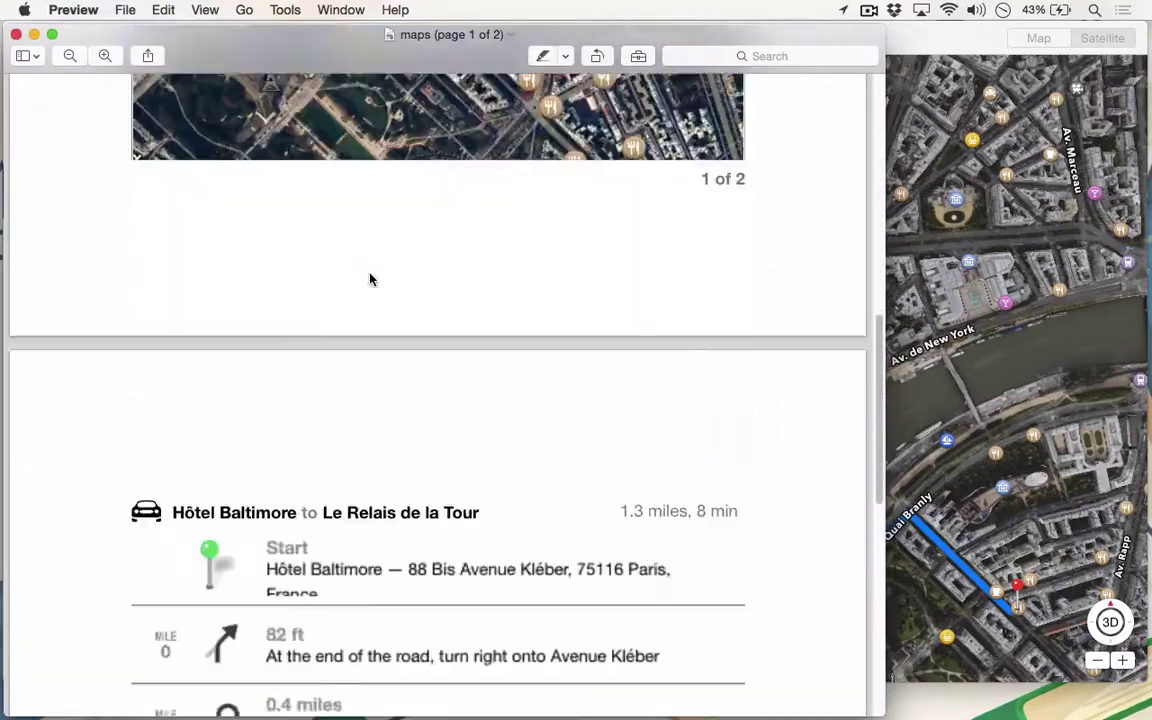
pyautogui.scroll(-5, 370, 280)
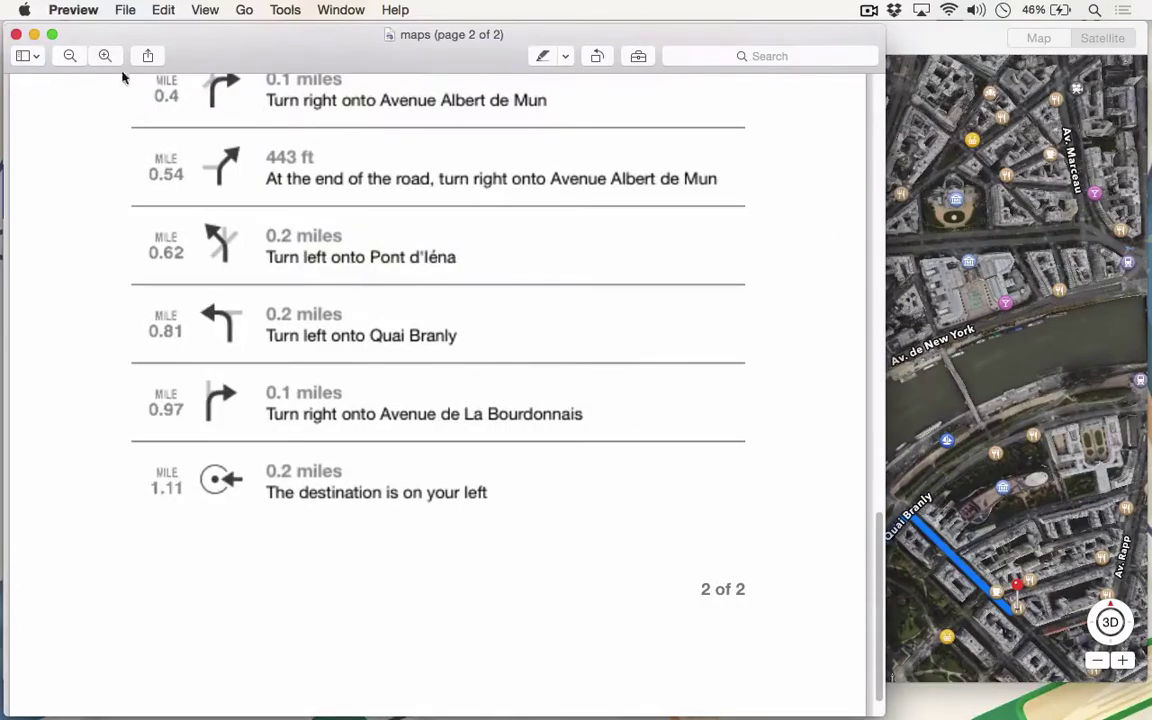
pyautogui.click(16, 34)
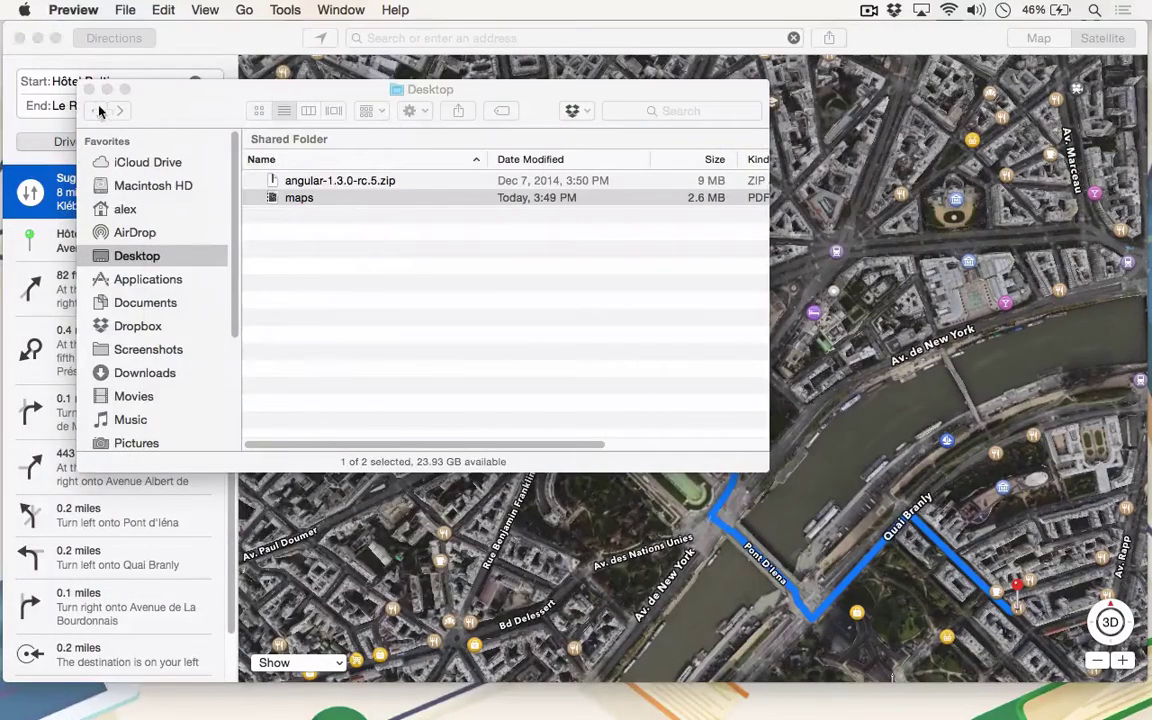
pyautogui.click(89, 89)
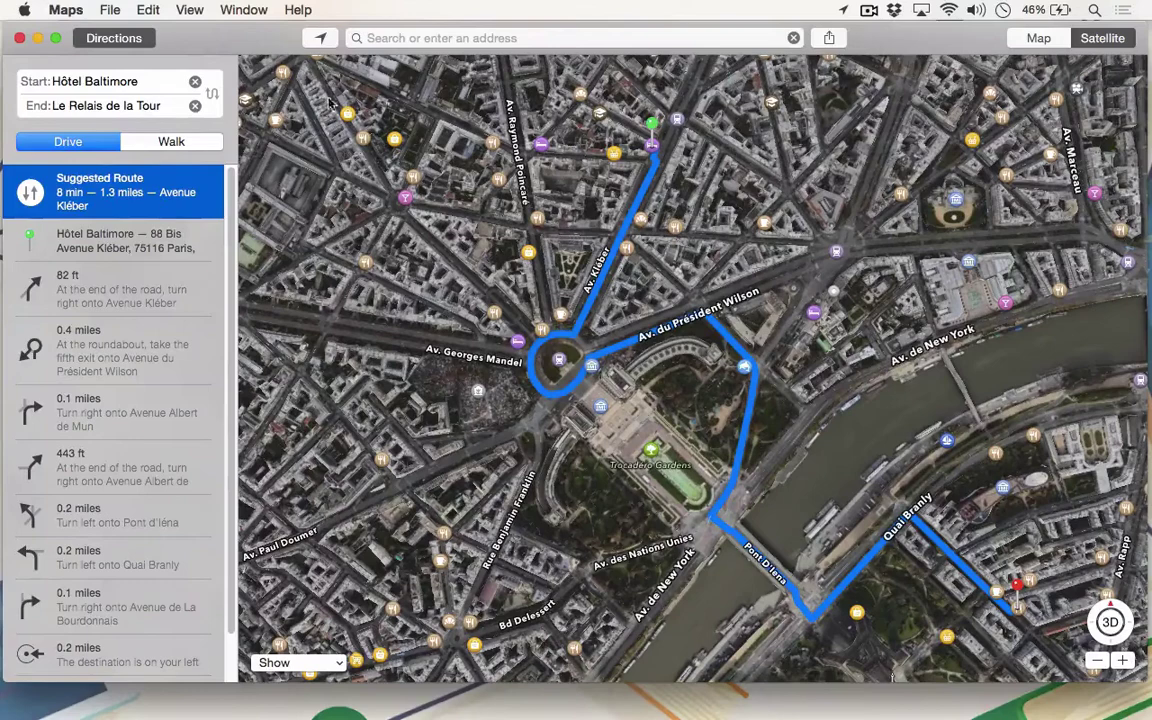
# - Send the Hôtel Baltimore to Le Relais de la Tour directions to the iPhone
pyautogui.click(838, 40)
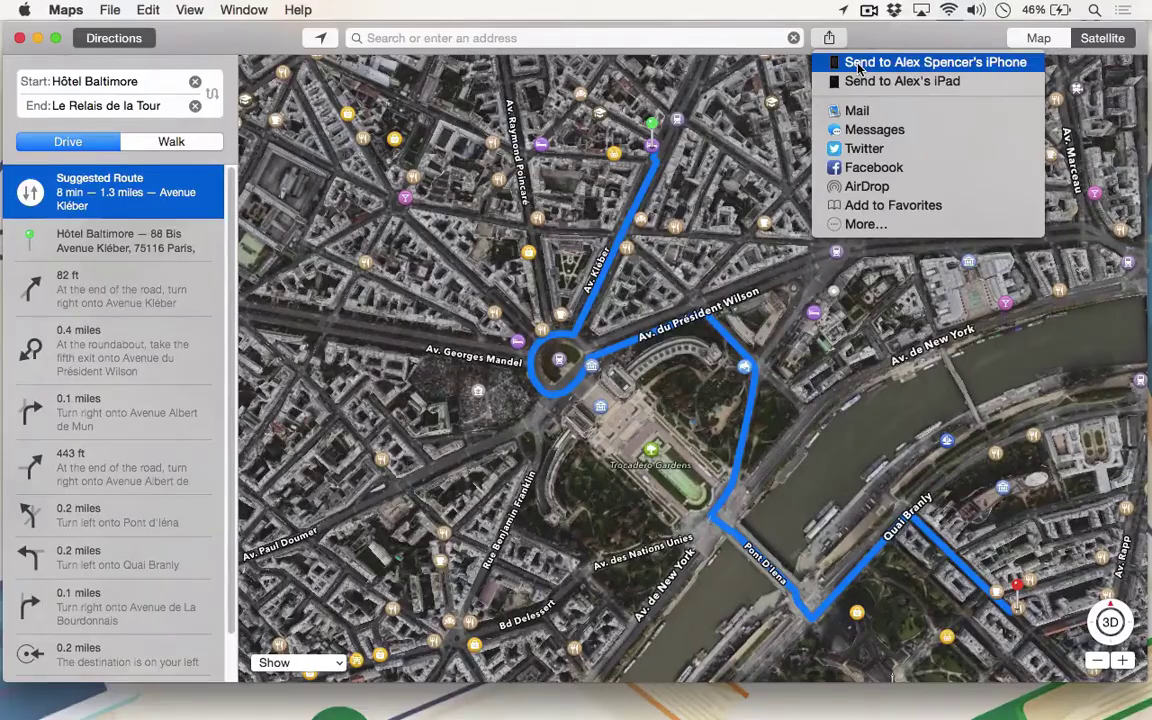
pyautogui.click(858, 63)
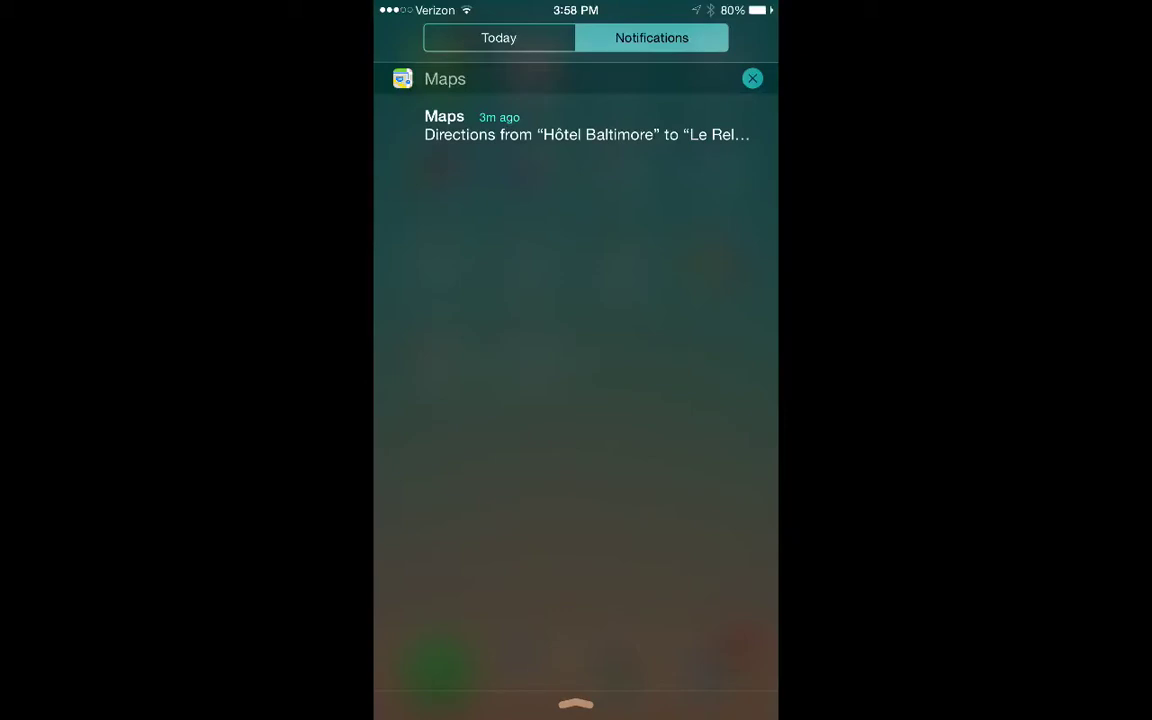
# - Open the directions notification in Maps on the iPhone, then share the Mac's route via Mail
pyautogui.click(586, 126)
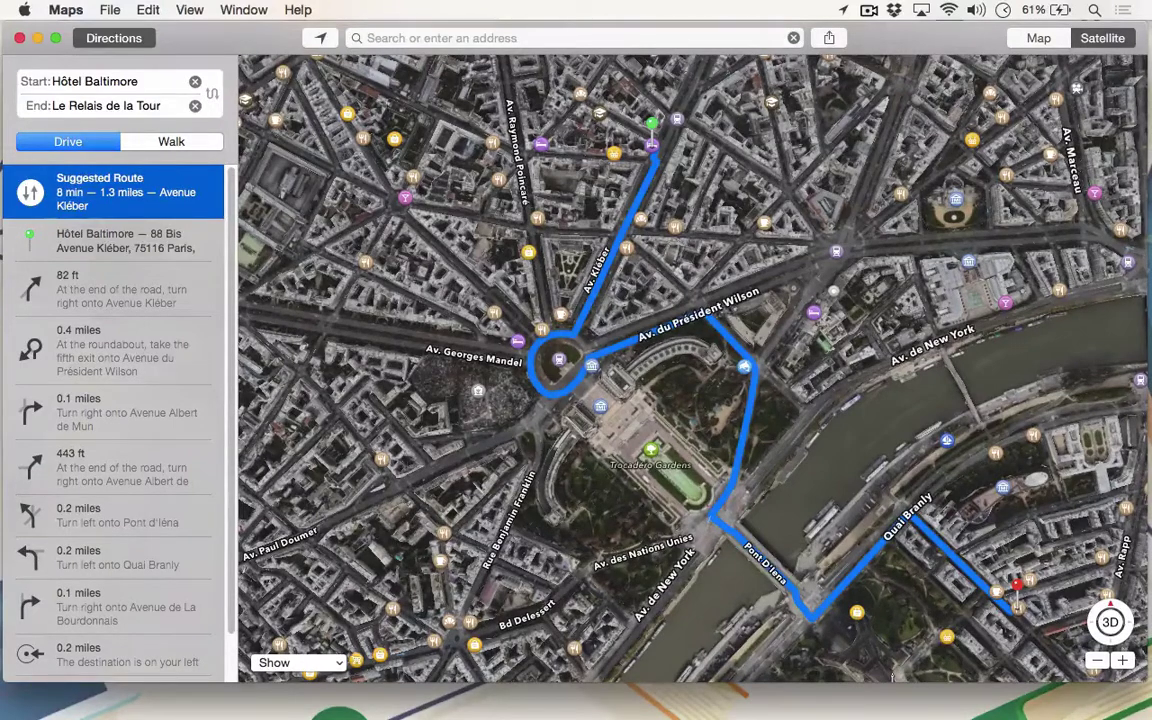
pyautogui.click(829, 38)
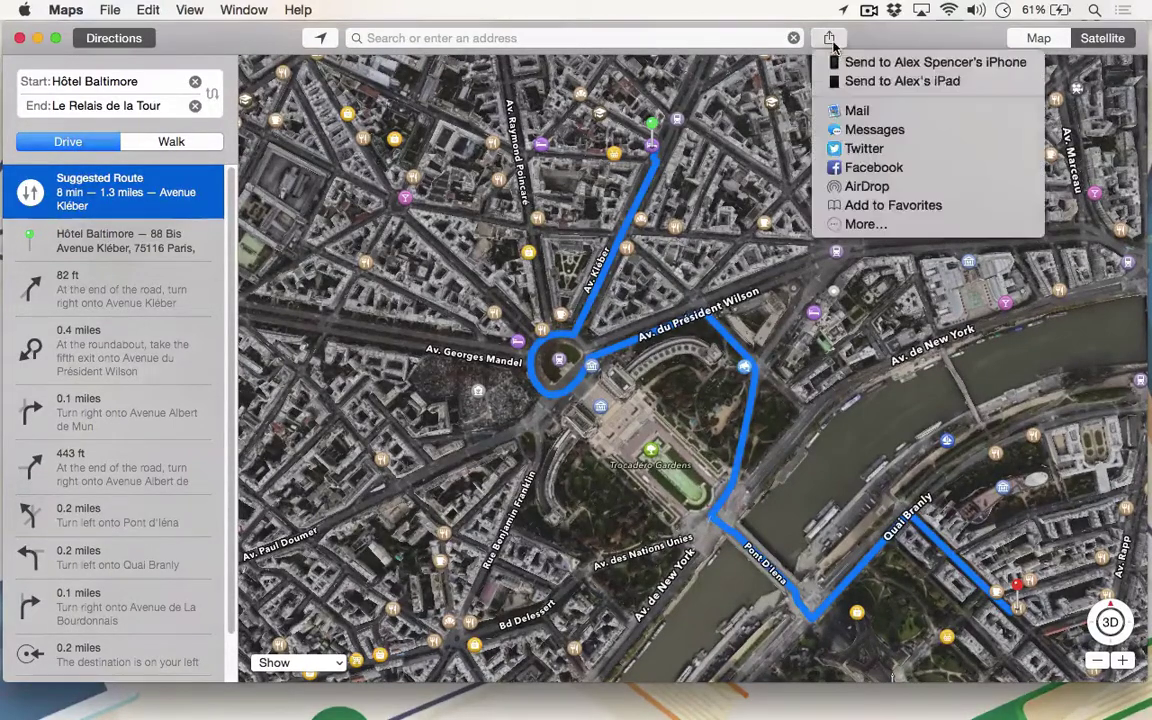
pyautogui.click(852, 111)
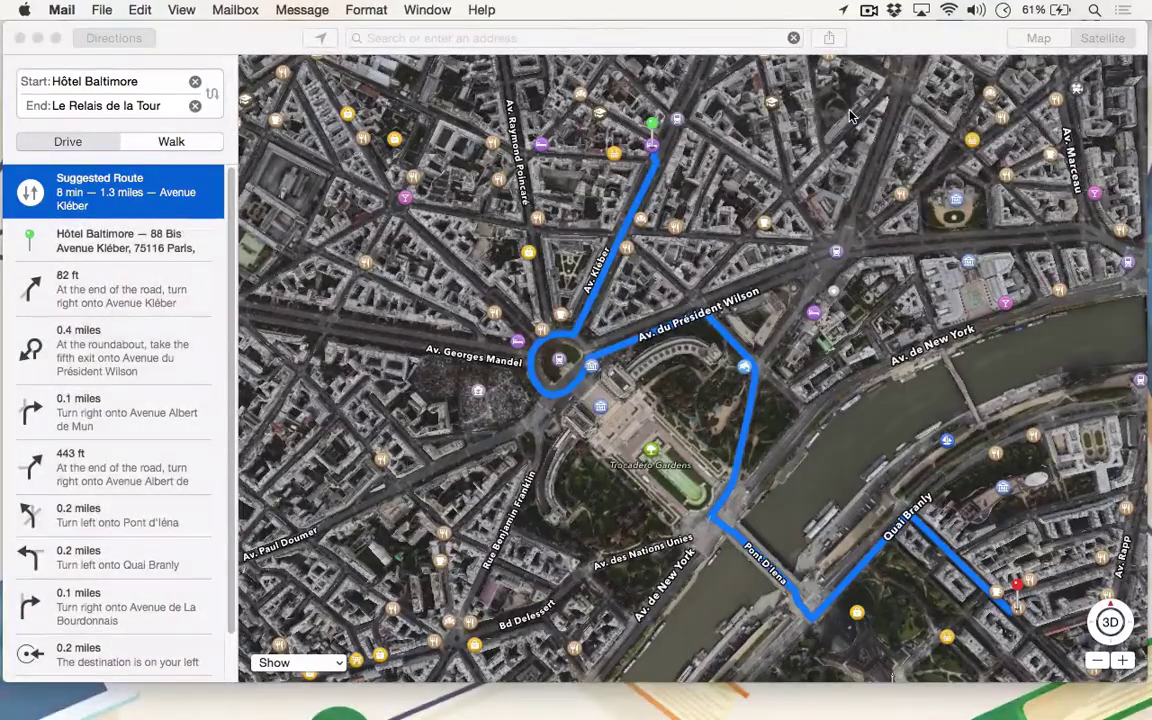